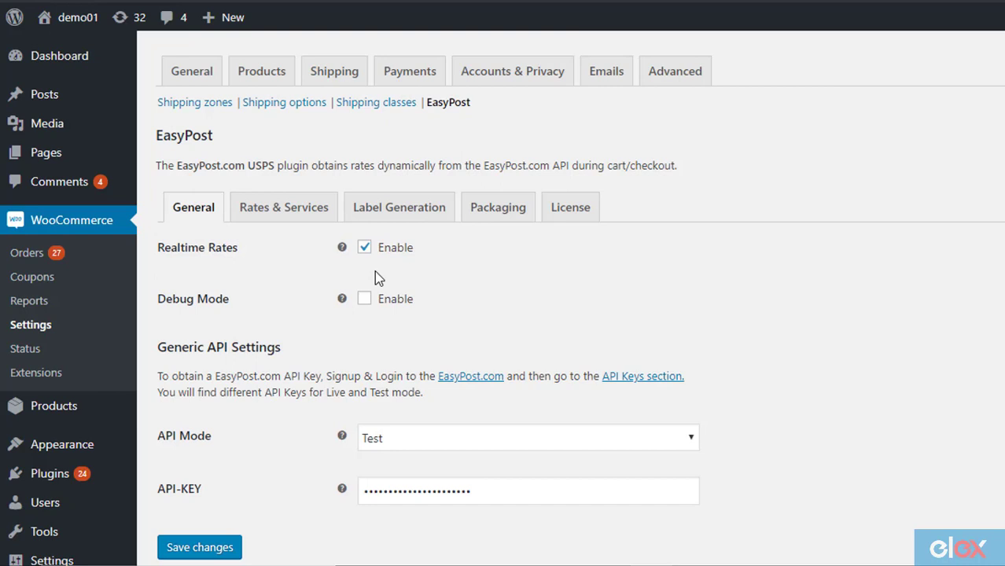
Step: Show the Rates & Services settings and scroll down to the twelve-service UPS table
left_click(287, 208)
scroll(502, 299, "down", 1)
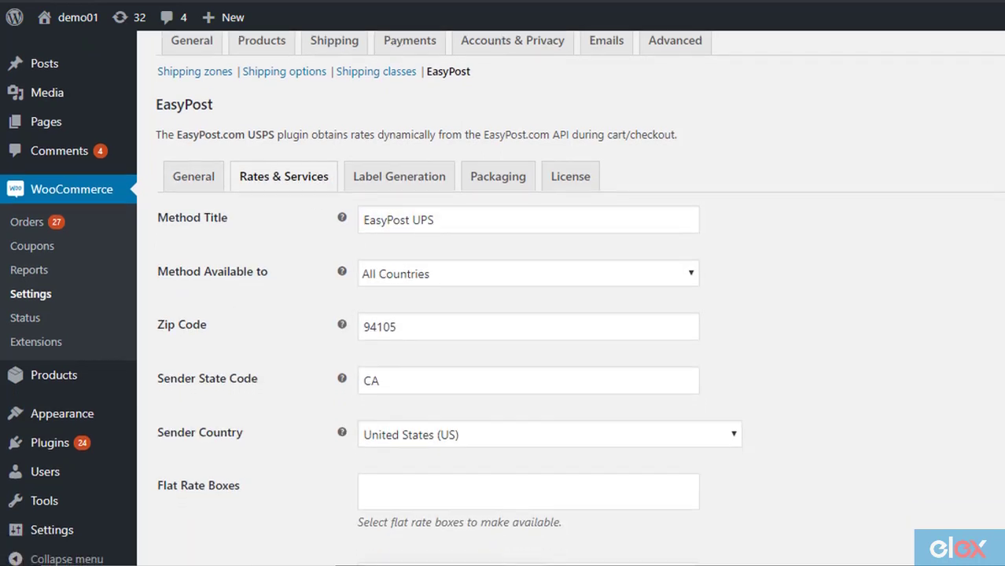
scroll(502, 299, "down", 3)
scroll(502, 299, "down", 3)
scroll(501, 299, "down", 2)
scroll(502, 299, "down", 1)
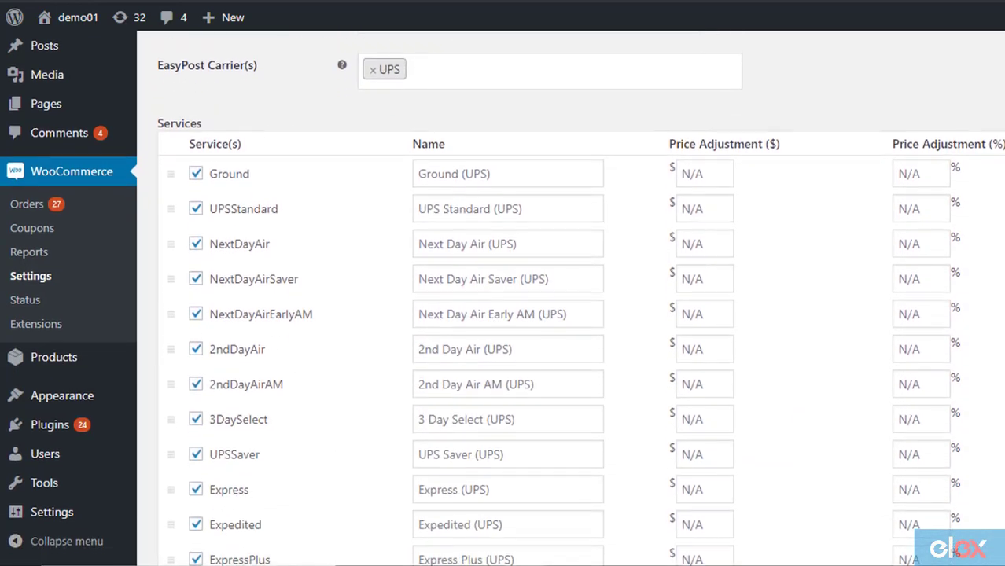
scroll(502, 299, "down", 1)
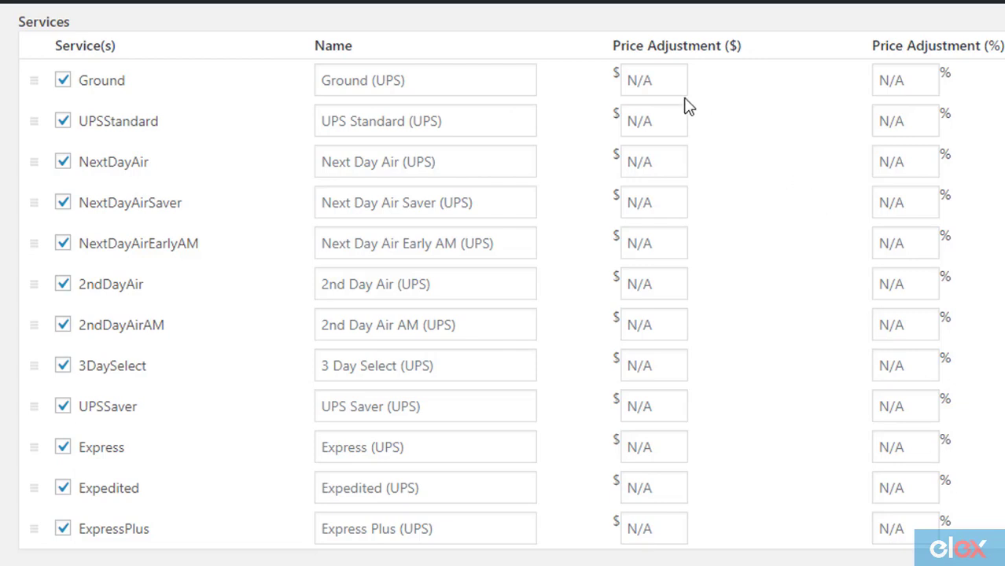
Step: Give Ground a $10 adjustment, UPSStandard +10% and NextDayAir -5%, then save
left_click(652, 78)
type("1")
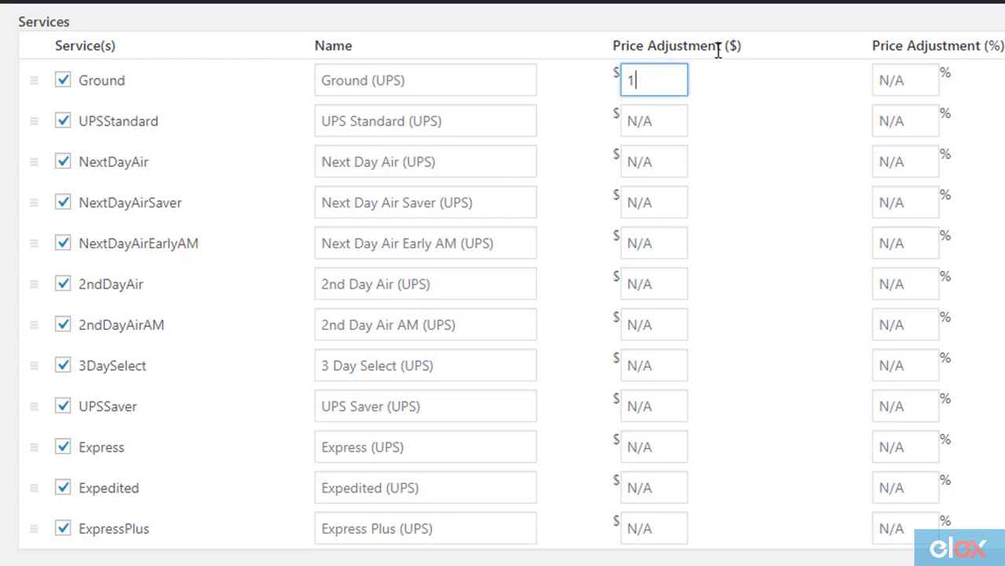
type("0")
left_click(889, 108)
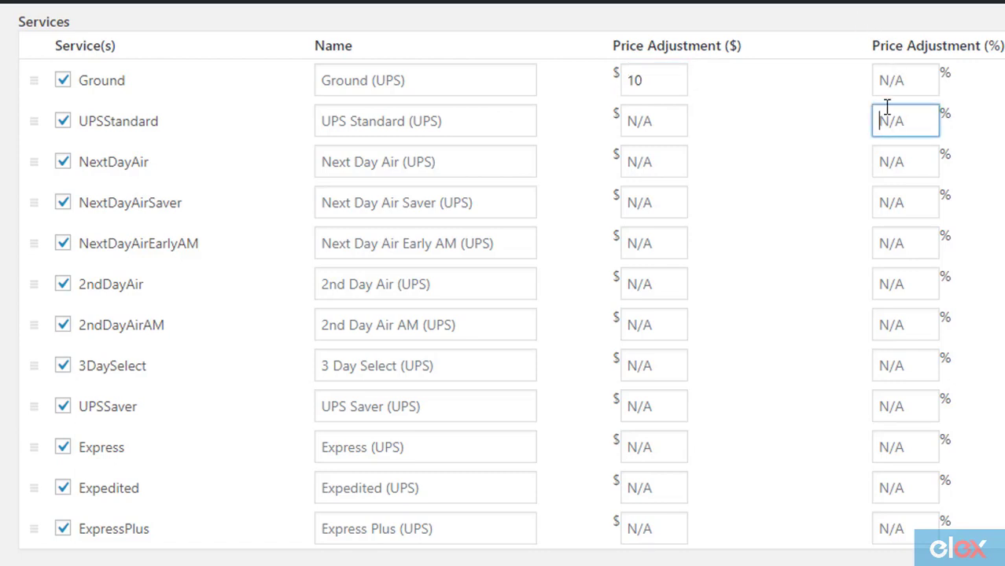
type("10")
left_click(891, 161)
type("-")
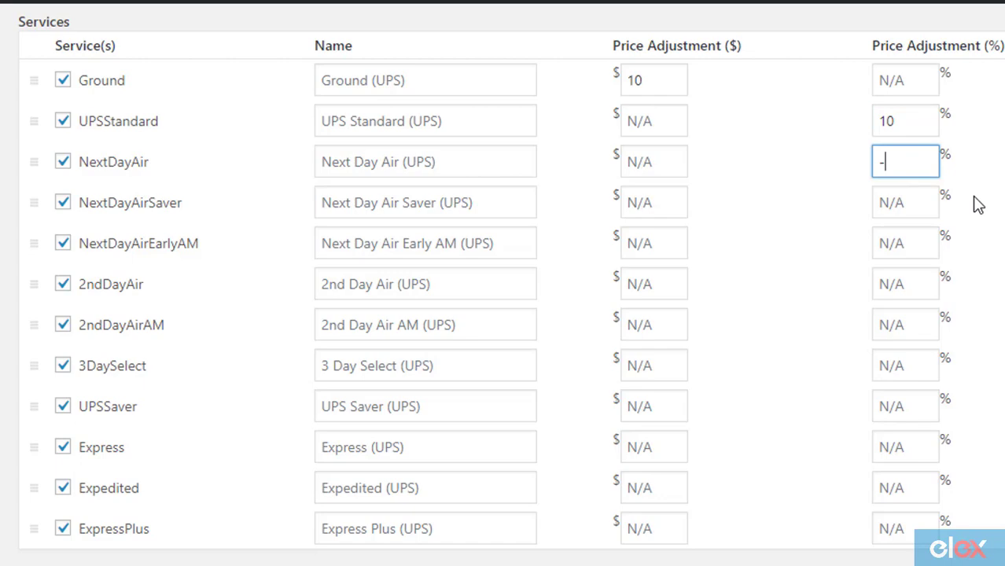
type("5")
key("Tab")
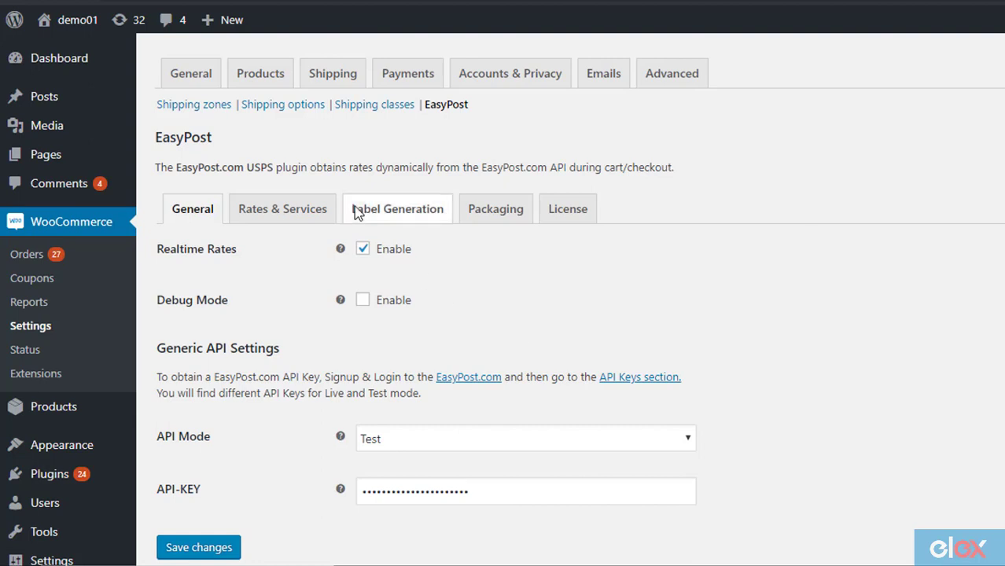
Step: Enable the Estimated Delivery Date option in the Label Generation settings
left_click(391, 218)
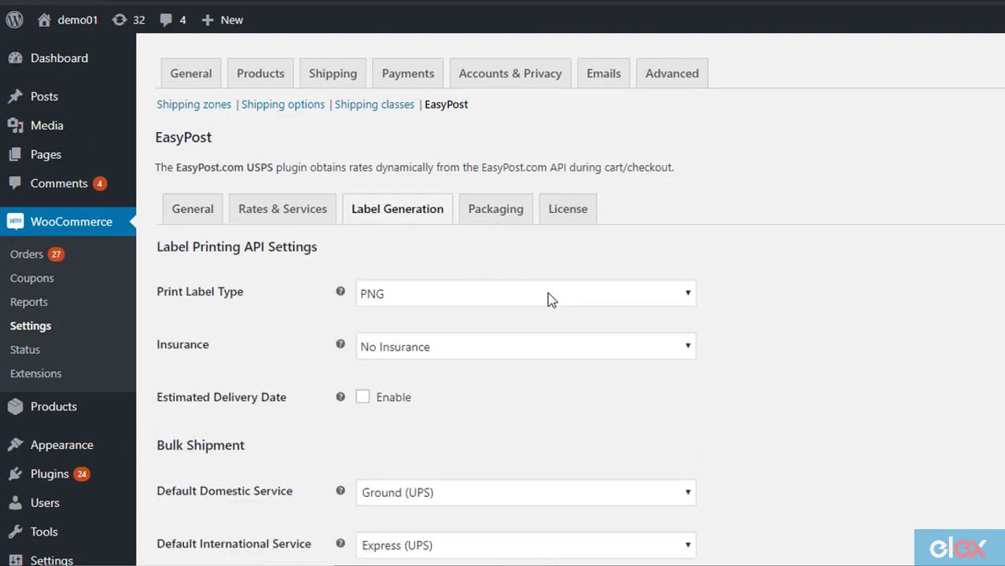
left_click(363, 399)
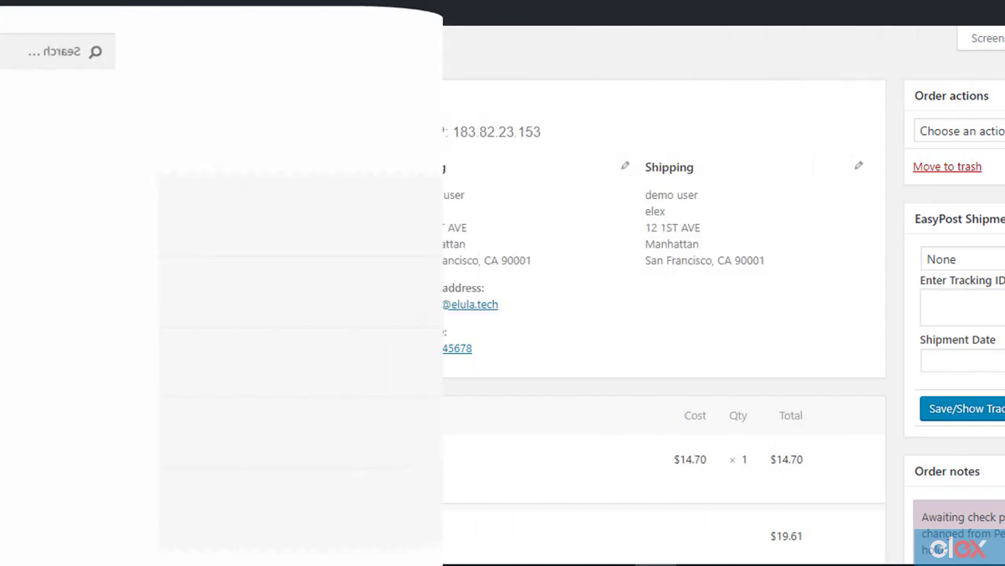
Step: Generate the order's packages: one 8 oz, 2×2×2 in Ground (UPS) package
scroll(848, 440, "down", 1)
scroll(843, 433, "down", 5)
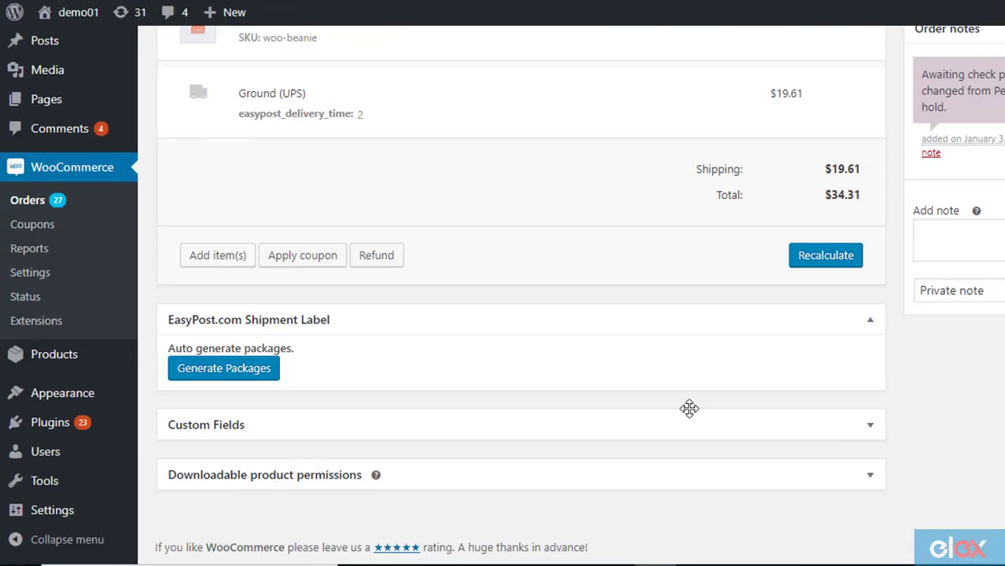
left_click(222, 374)
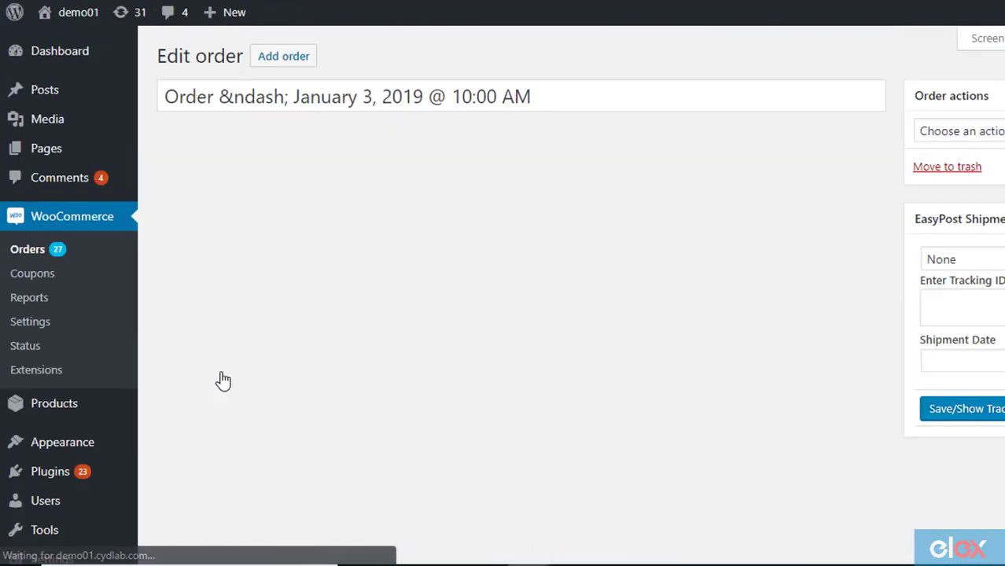
scroll(232, 384, "down", 1)
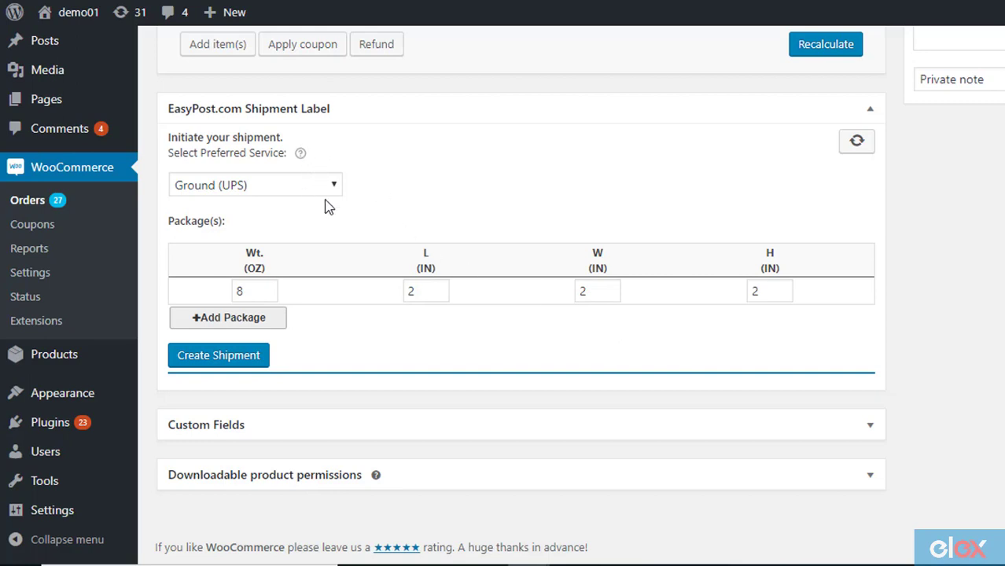
Step: Create the EasyPost UPS shipment, producing a tracking number and printable label
left_click(208, 358)
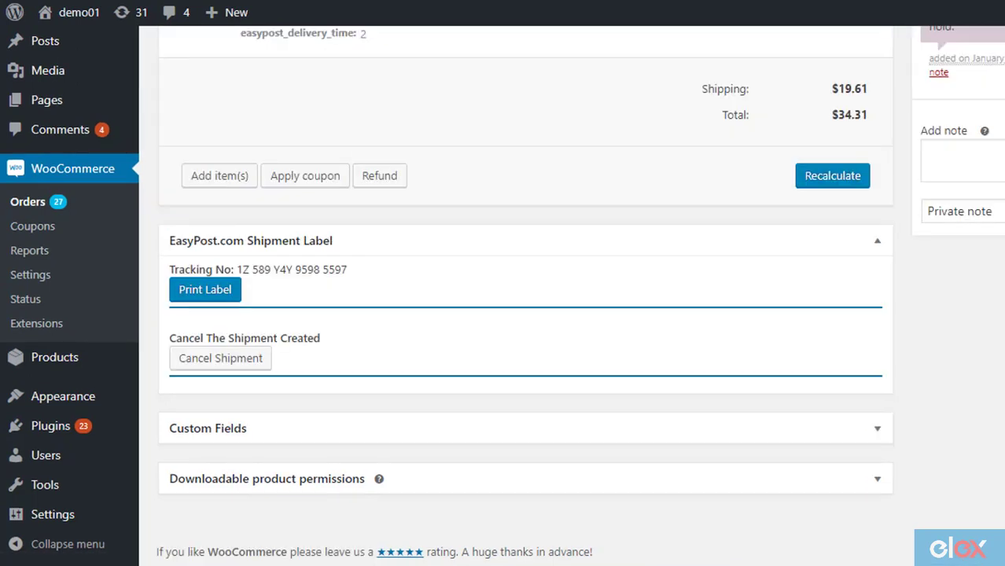